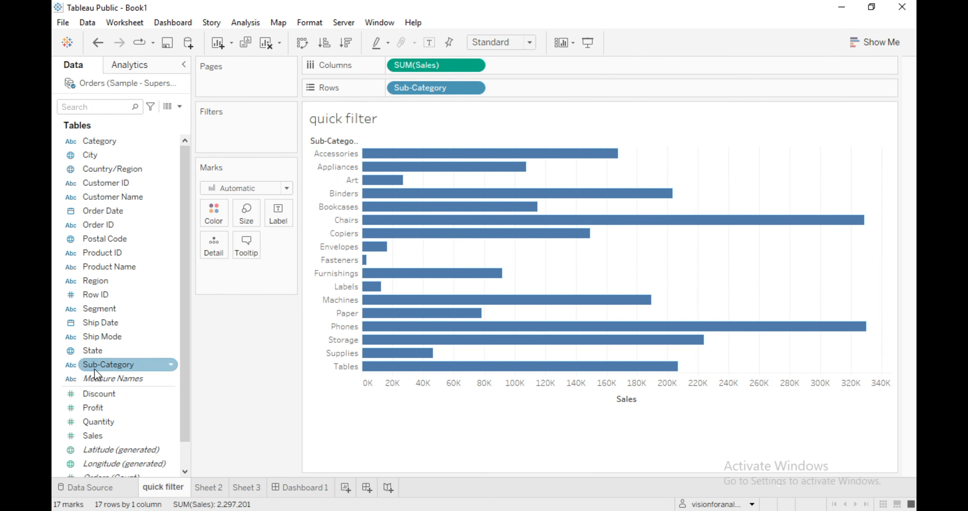
Add a Sub-Category filter that uses all values and show its filter card on the worksheet.
left_click_drag(95, 366, 217, 131)
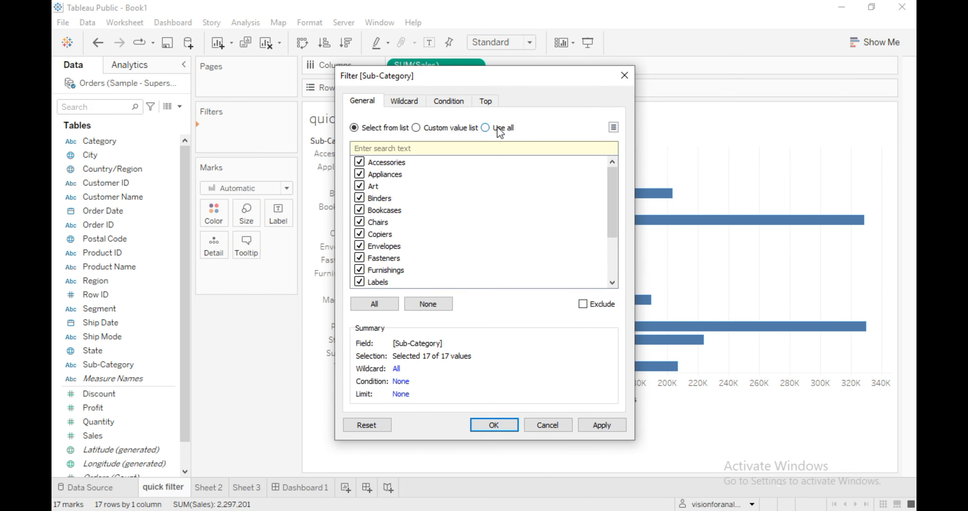
left_click(485, 128)
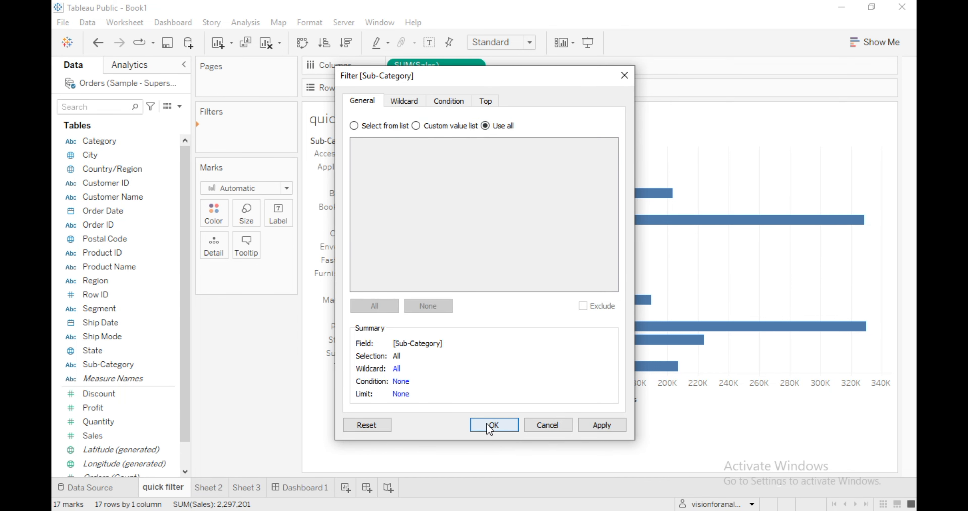
left_click(492, 426)
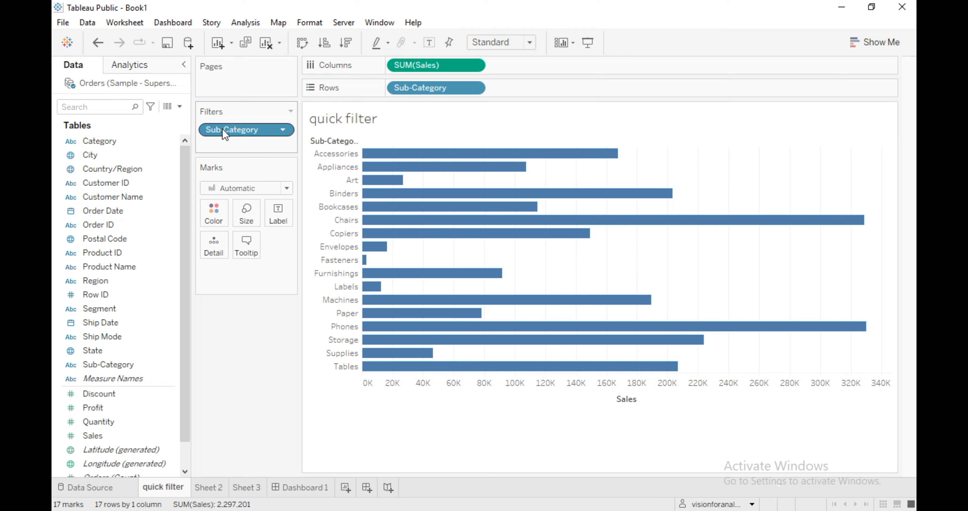
right_click(255, 130)
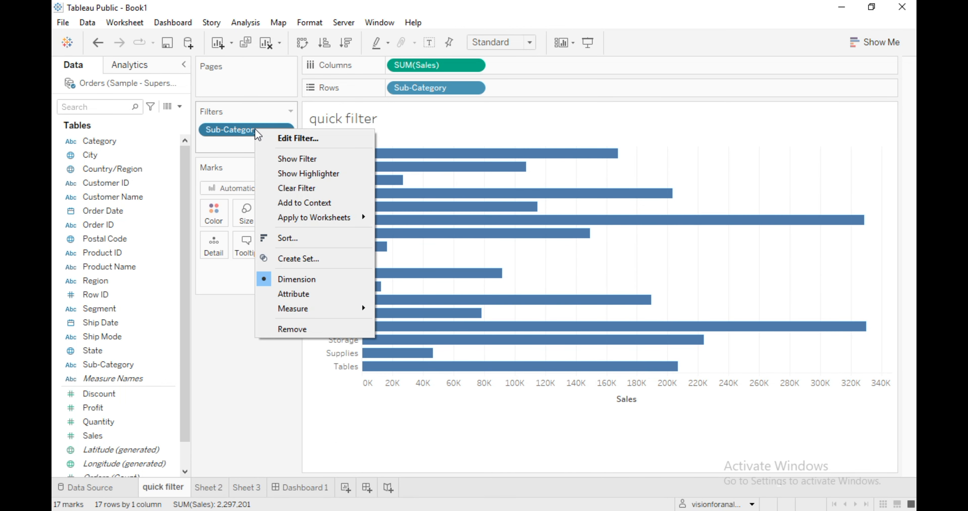
left_click(288, 158)
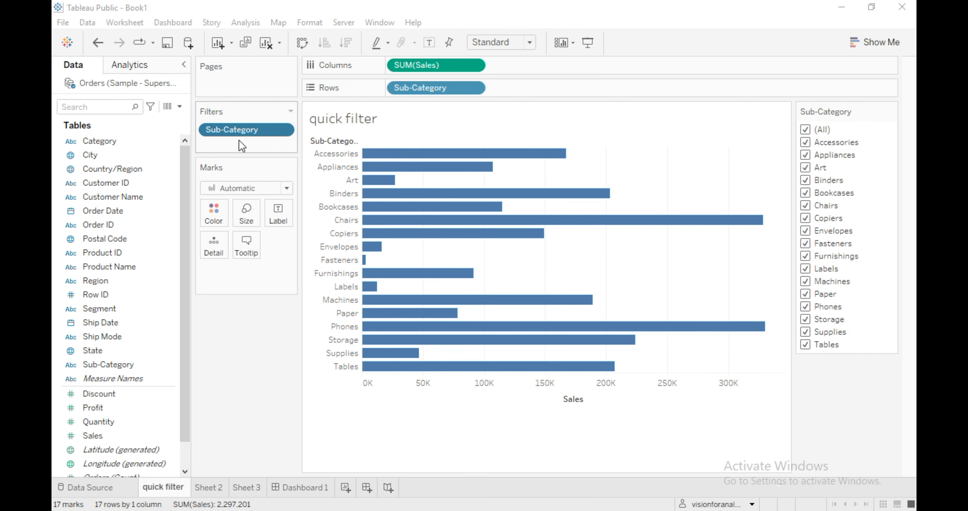
Try toggling Accessories, Appliances, Art and Binders in the Sub-Category filter card, ending with all values selected.
left_click(805, 142)
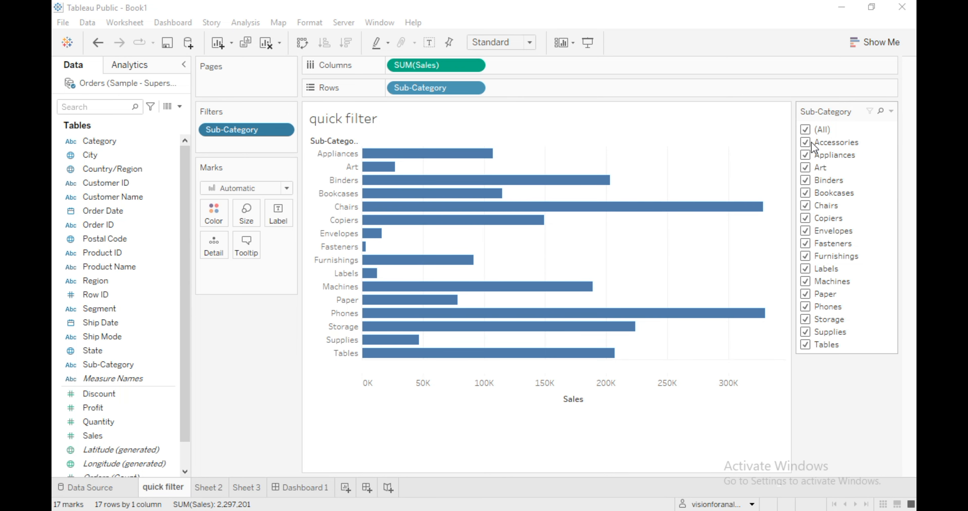
left_click(805, 180)
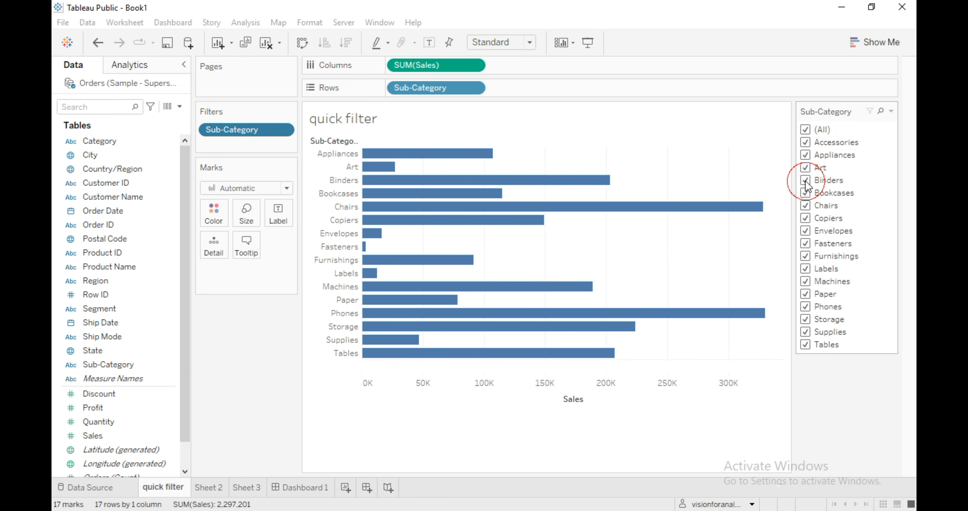
left_click(805, 180)
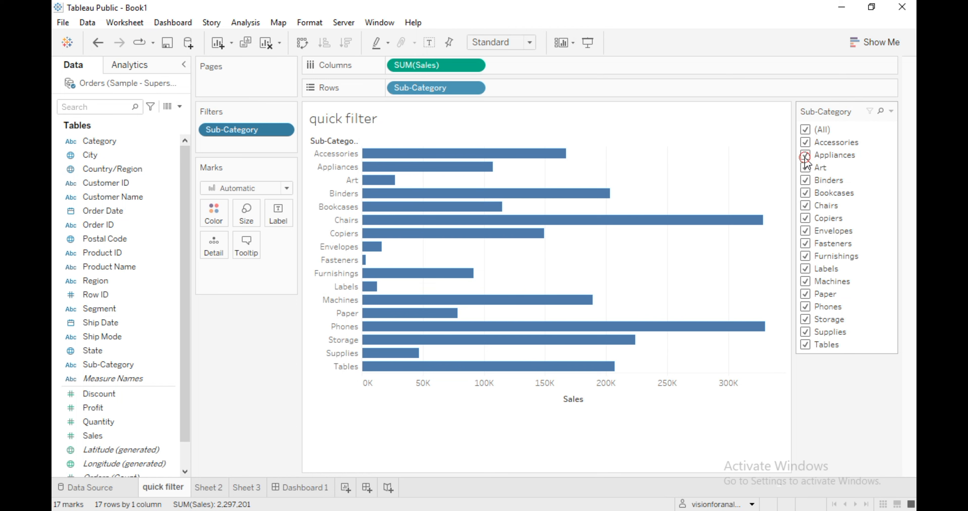
left_click(805, 155)
left_click(807, 167)
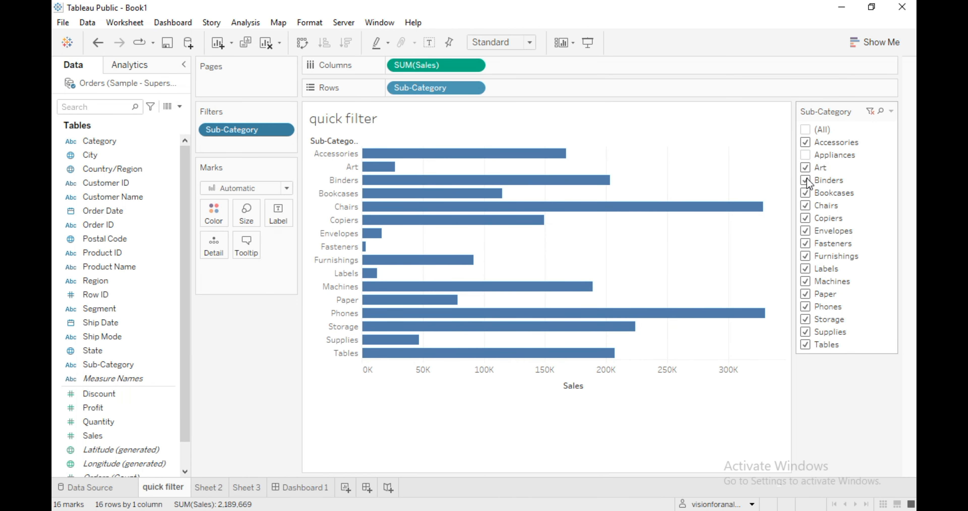
left_click(805, 180)
left_click(805, 167)
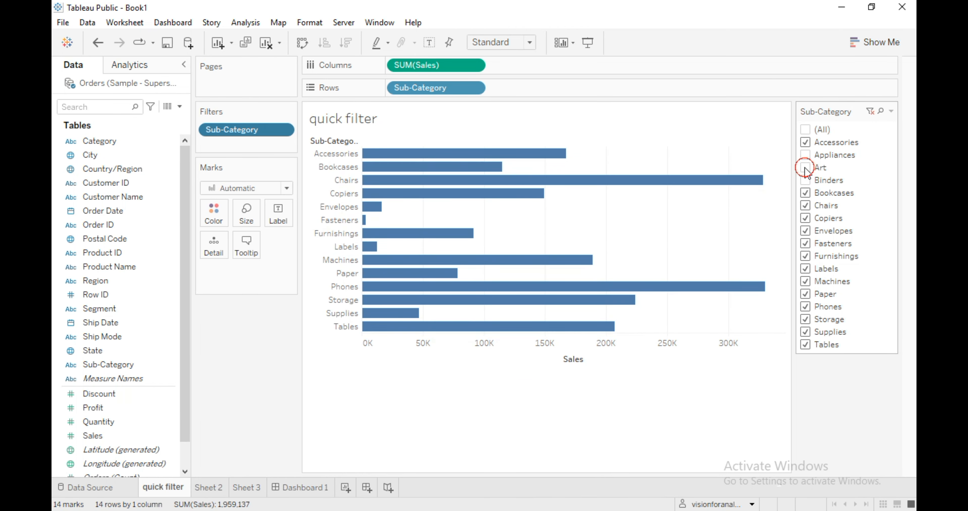
left_click(807, 167)
left_click(805, 154)
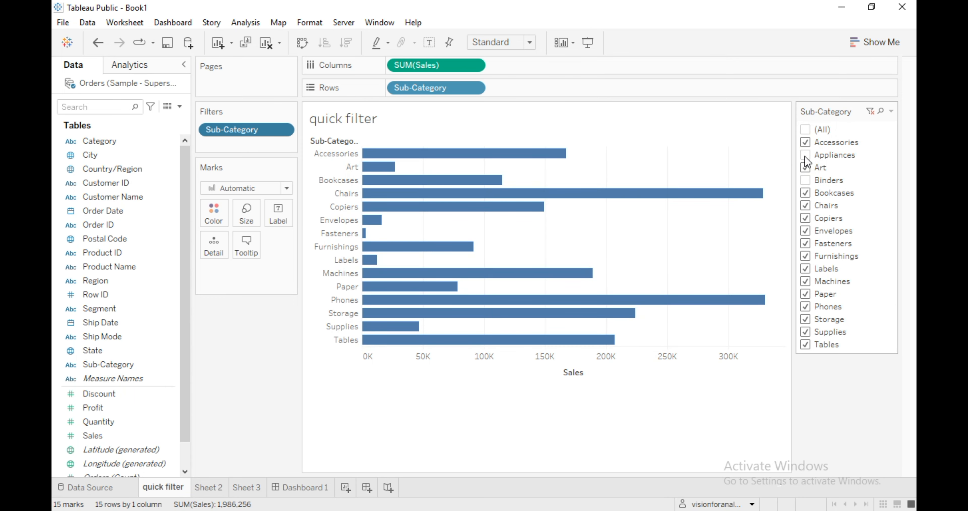
left_click(805, 130)
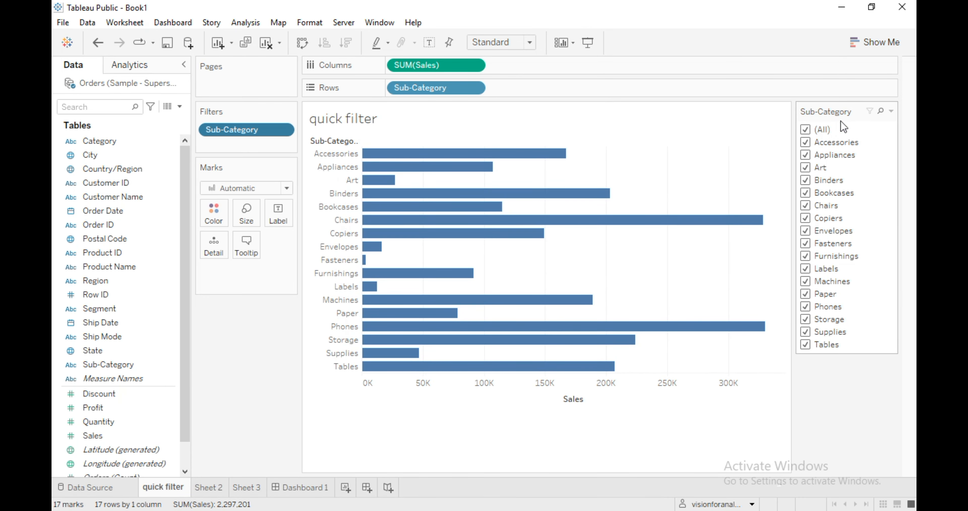
Change the Sub-Category filter card to Single Value (list) and filter the chart to Bookcases, followed by Copiers.
left_click(892, 111)
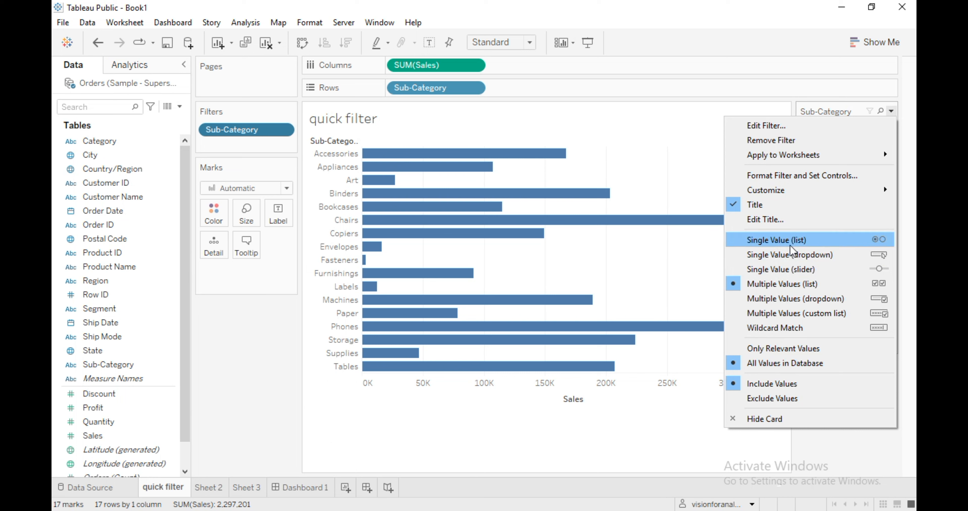
left_click(740, 240)
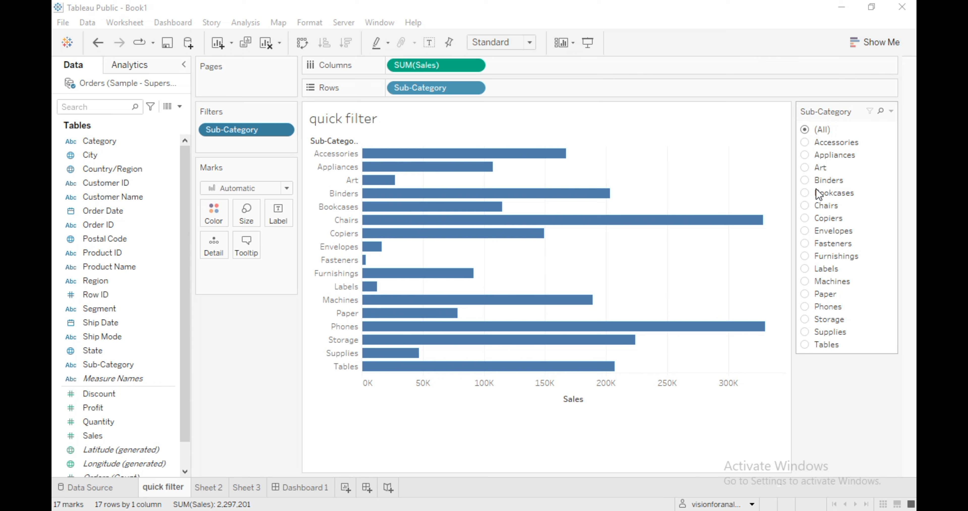
left_click(805, 193)
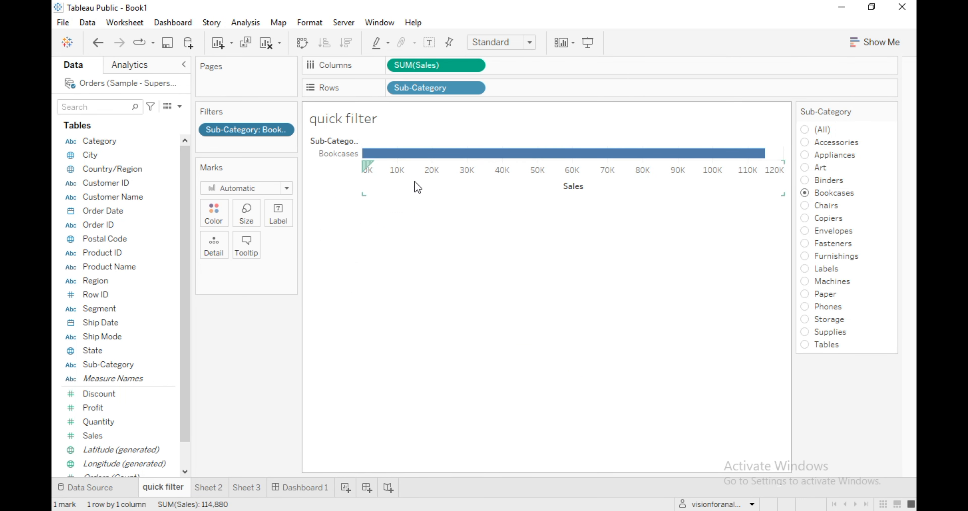
left_click(805, 218)
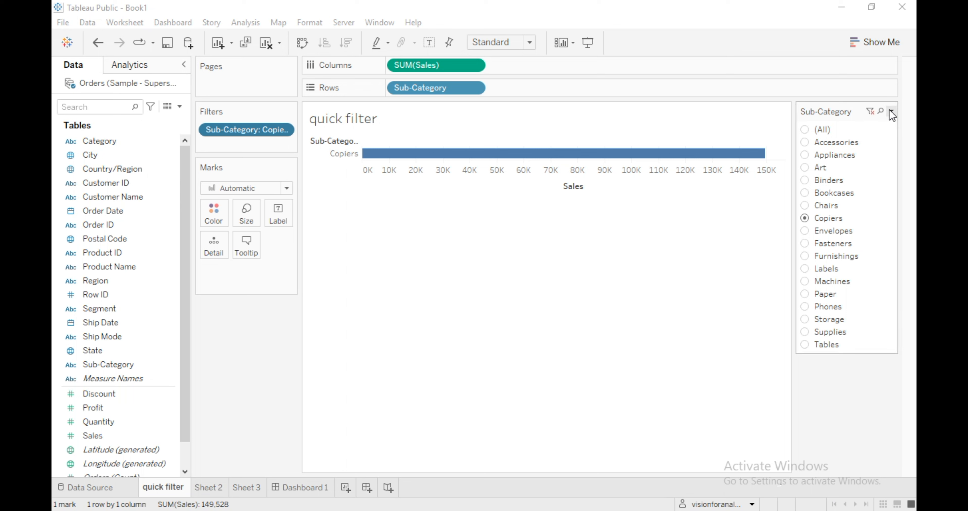
Change the Sub-Category filter card to Single Value (dropdown) and filter the chart to Appliances.
left_click(891, 110)
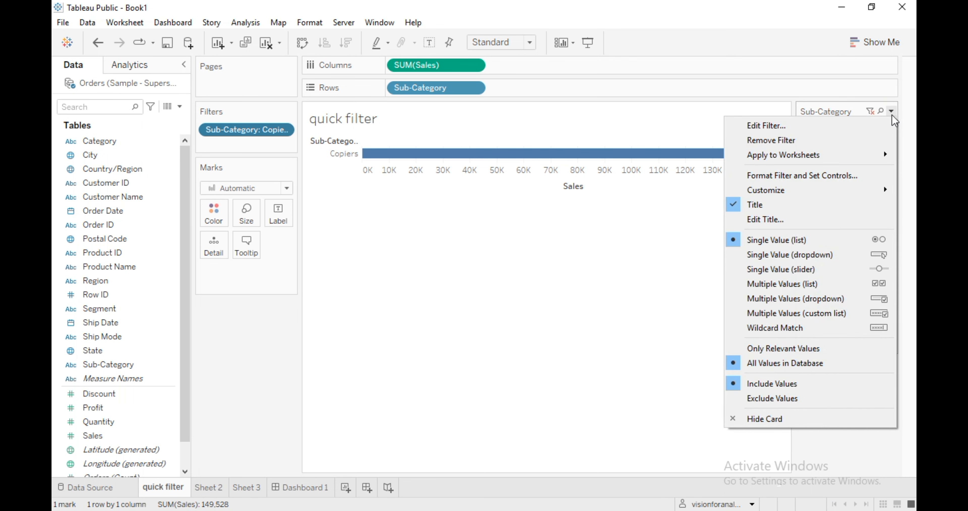
left_click(744, 256)
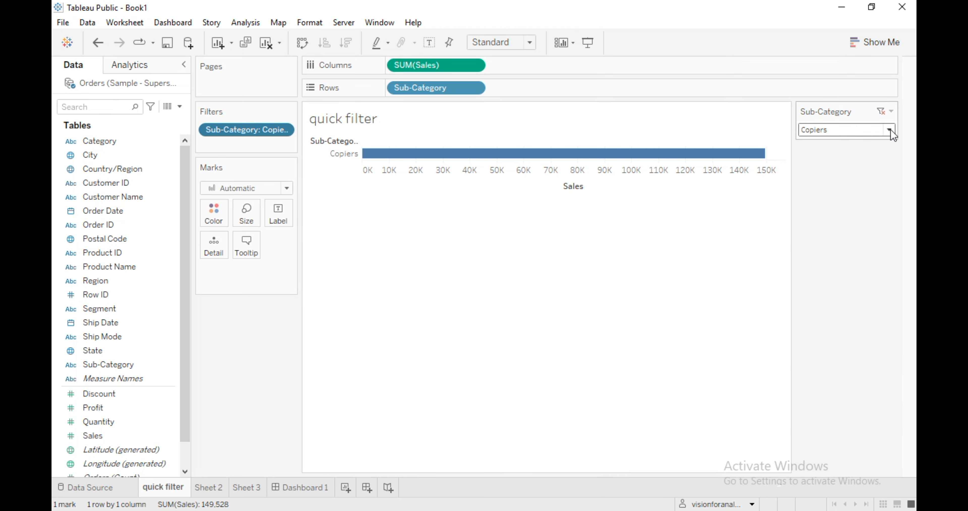
left_click(890, 129)
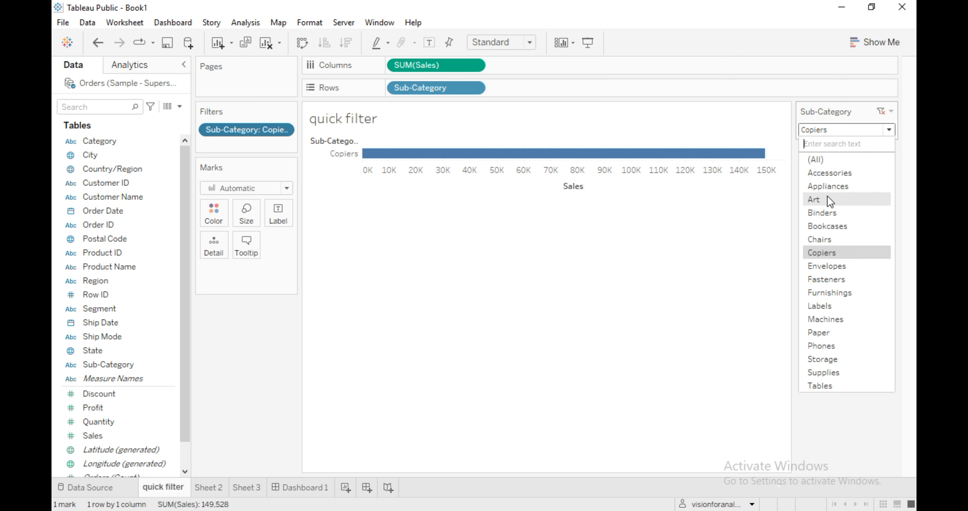
left_click(831, 185)
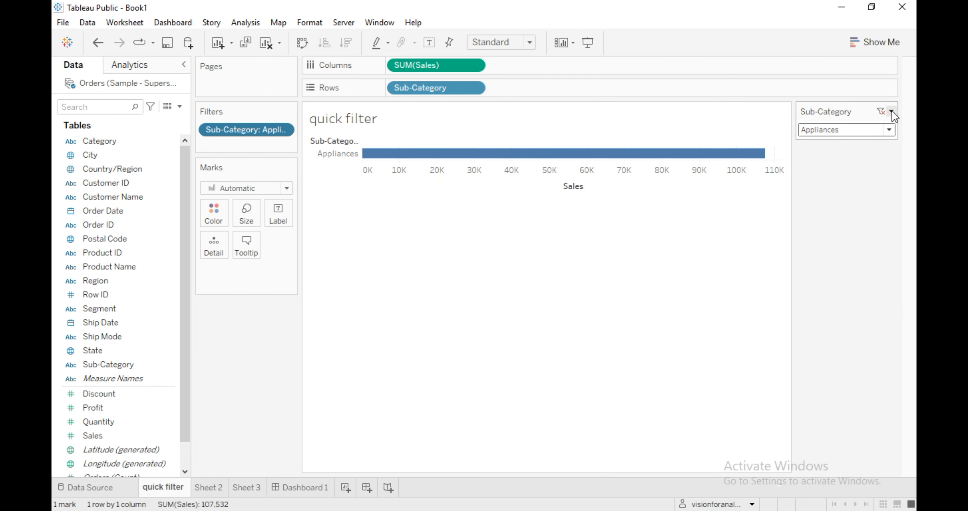
Change the Sub-Category filter card to Single Value (slider) and slide through the values to Machines.
left_click(892, 111)
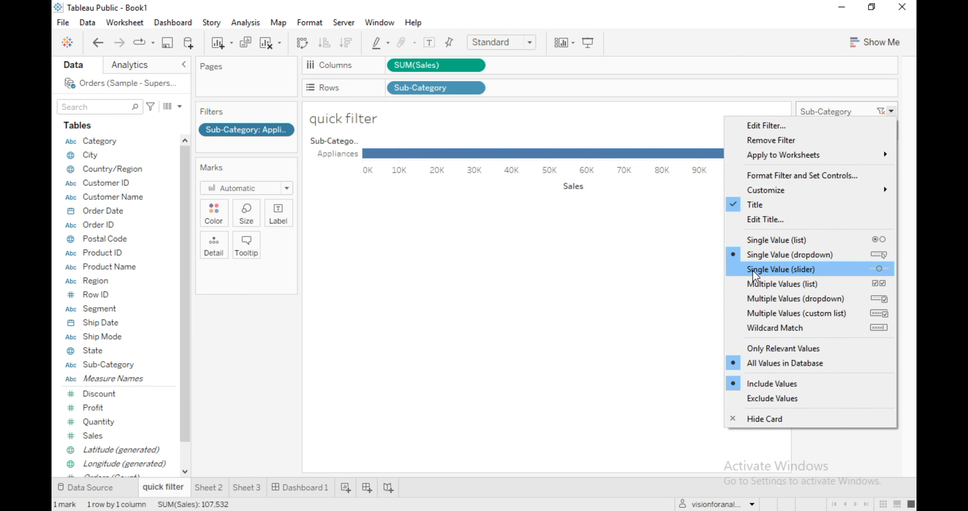
left_click(796, 275)
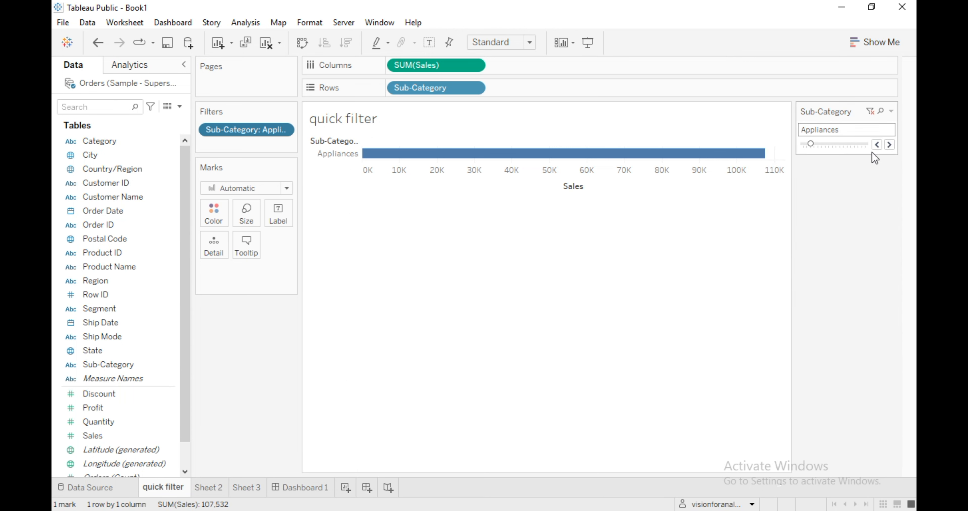
mouse_move(810, 145)
left_mouse_down()
mouse_move(866, 140)
mouse_move(810, 145)
mouse_move(847, 145)
mouse_move(809, 157)
left_mouse_up()
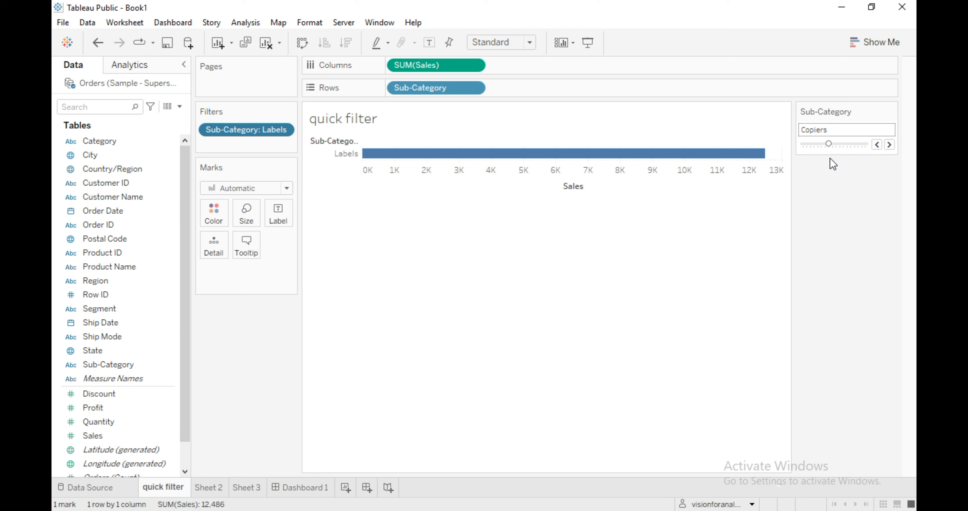
left_click_drag(830, 158, 849, 157)
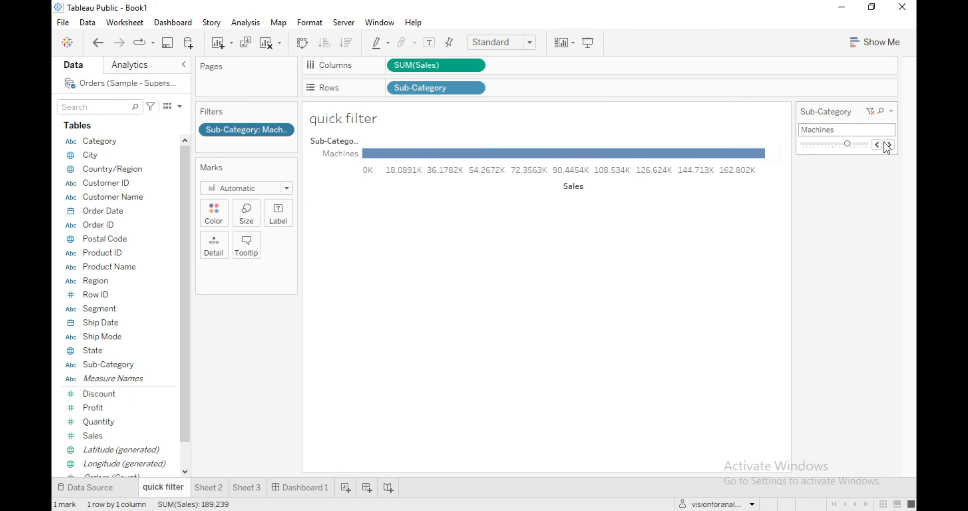
Change the Sub-Category filter card to Multiple Values (list) and add Paper to the selected values.
left_click(892, 112)
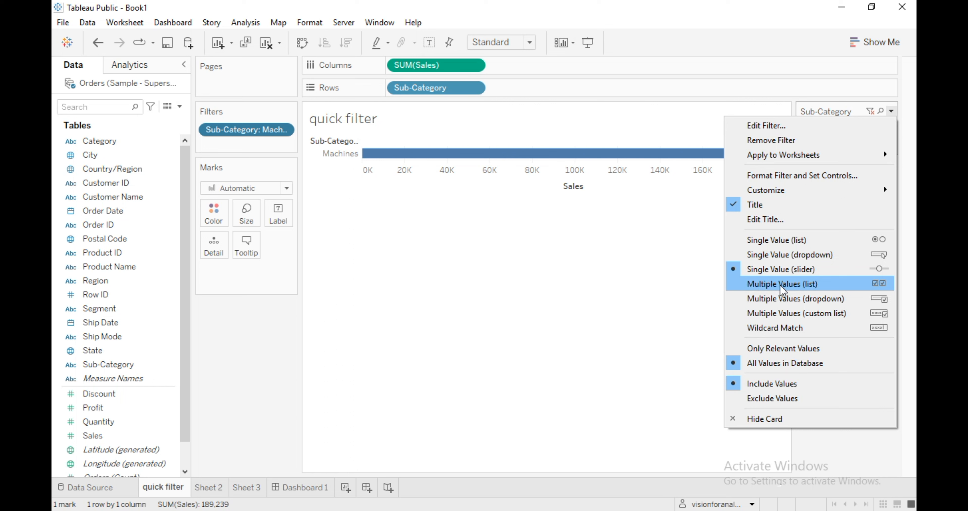
left_click(754, 287)
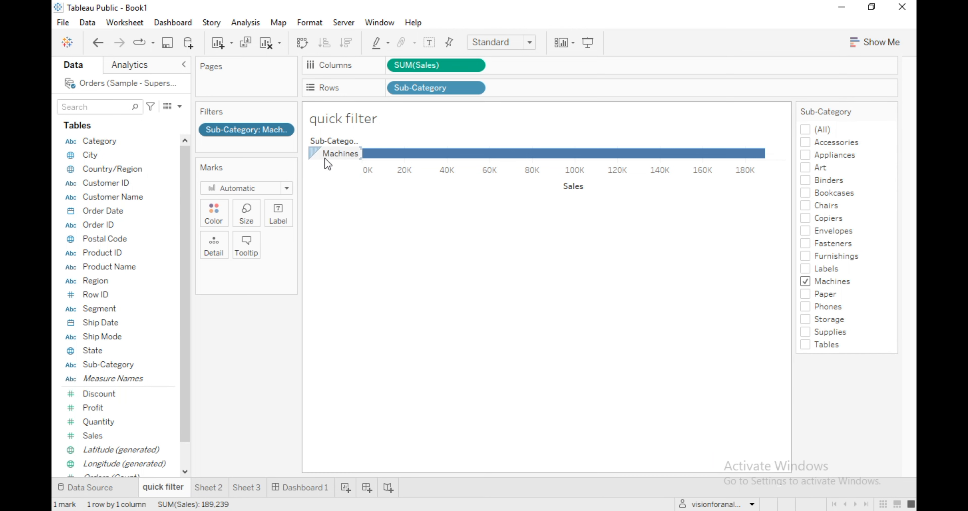
left_click(806, 295)
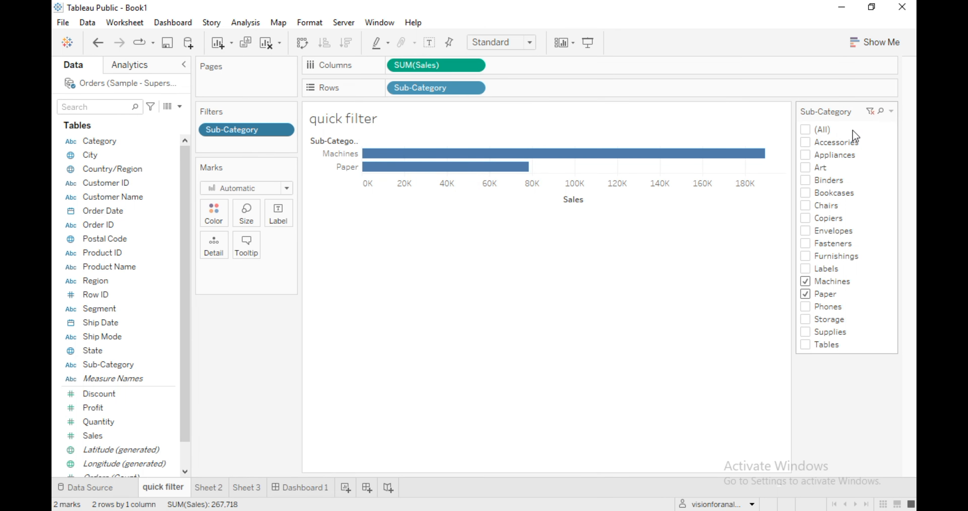
Change the Sub-Category filter card to Multiple Values (dropdown) and add Envelopes, Furnishings and Copiers, leaving Fasteners unselected.
left_click(892, 112)
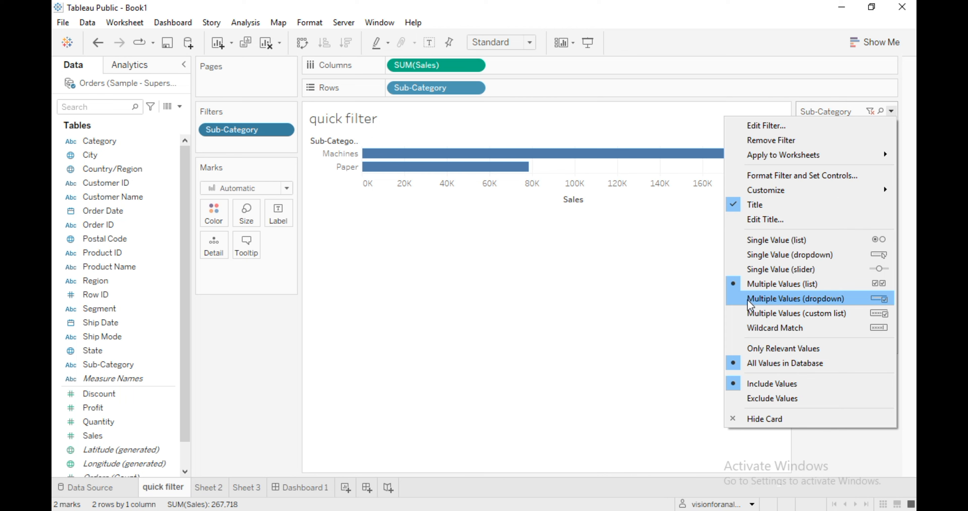
left_click(749, 301)
left_click(889, 131)
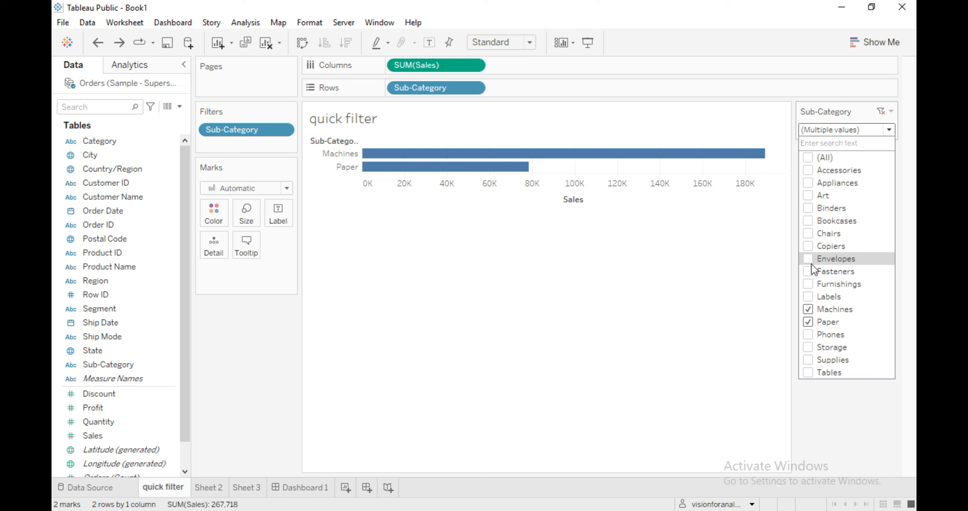
left_click(810, 271)
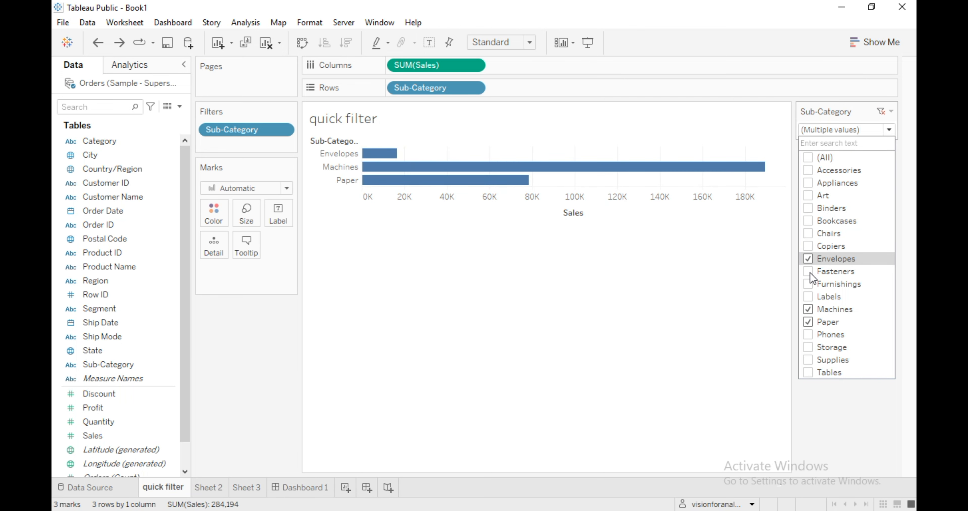
left_click(810, 273)
left_click(809, 285)
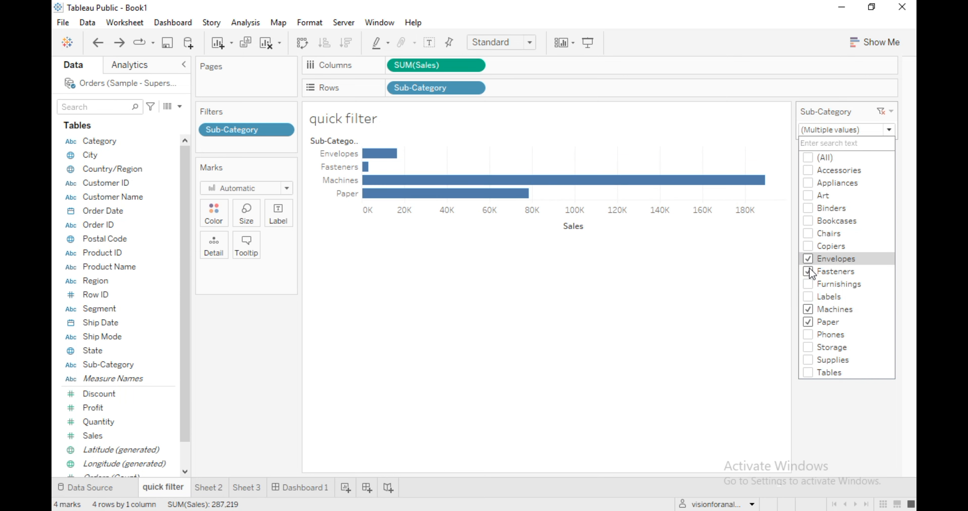
left_click(807, 245)
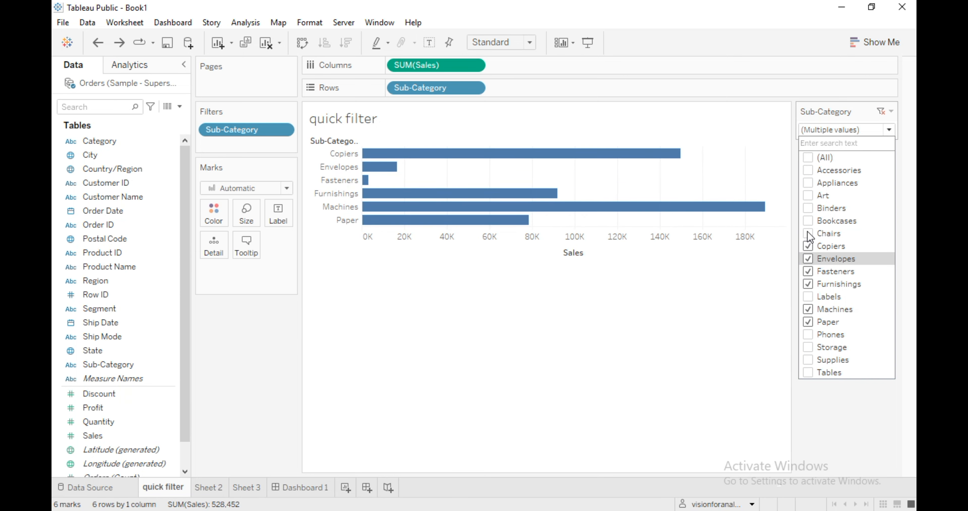
left_click(809, 271)
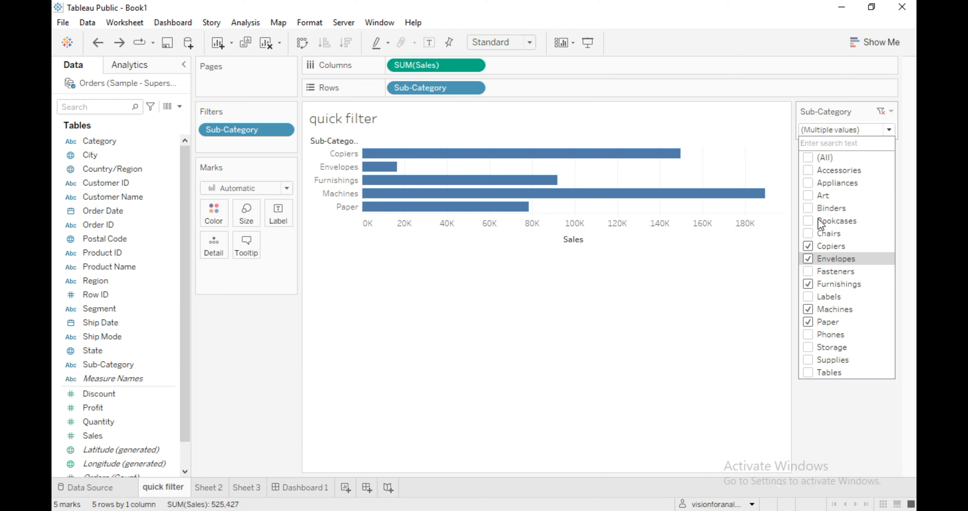
Change the Sub-Category filter card to Multiple Values (custom list).
left_click(891, 111)
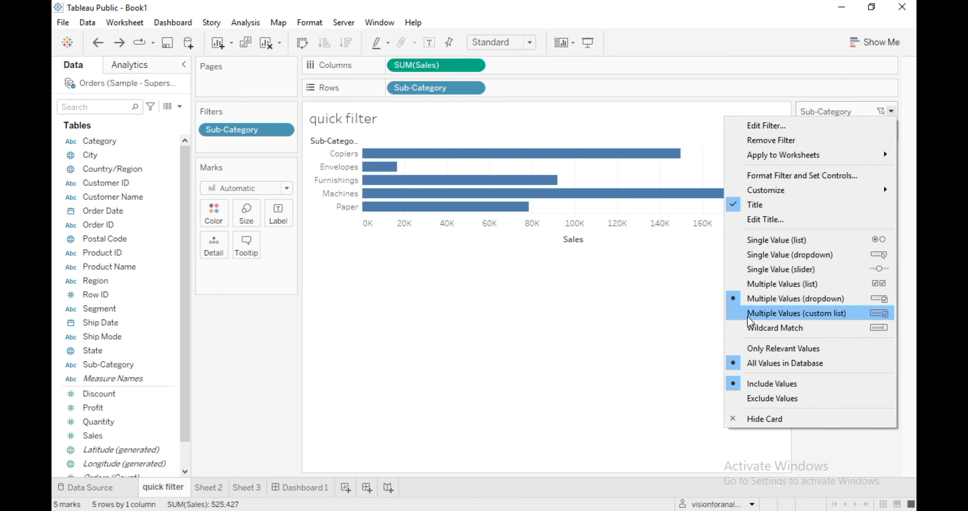
left_click(796, 314)
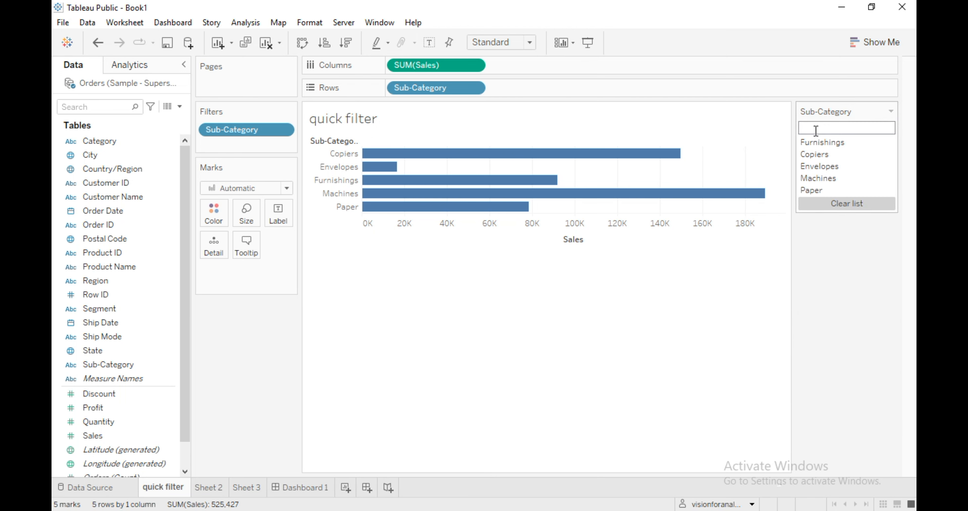
Remove Furnishings, Copiers, Envelopes, Paper and Machines one by one from the Sub-Category filter's custom list.
left_click(889, 142)
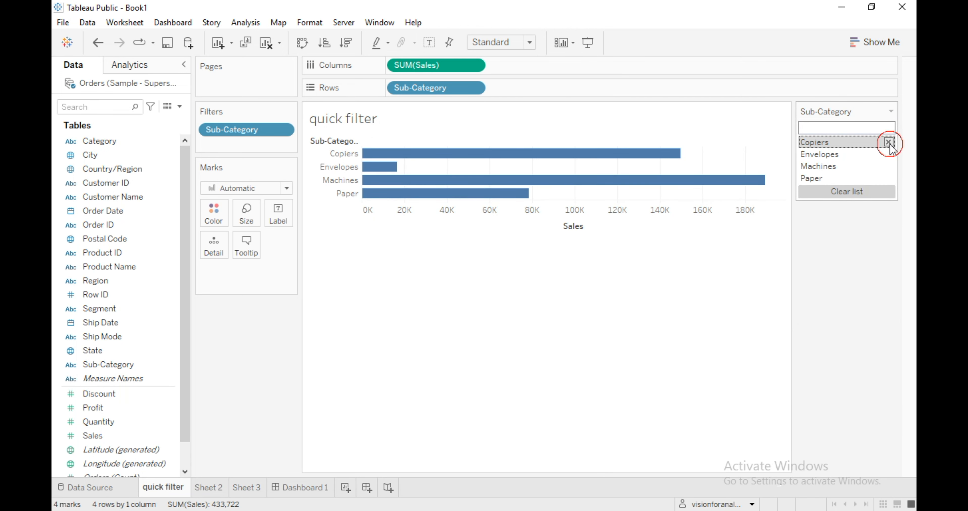
left_click(888, 142)
left_click(889, 143)
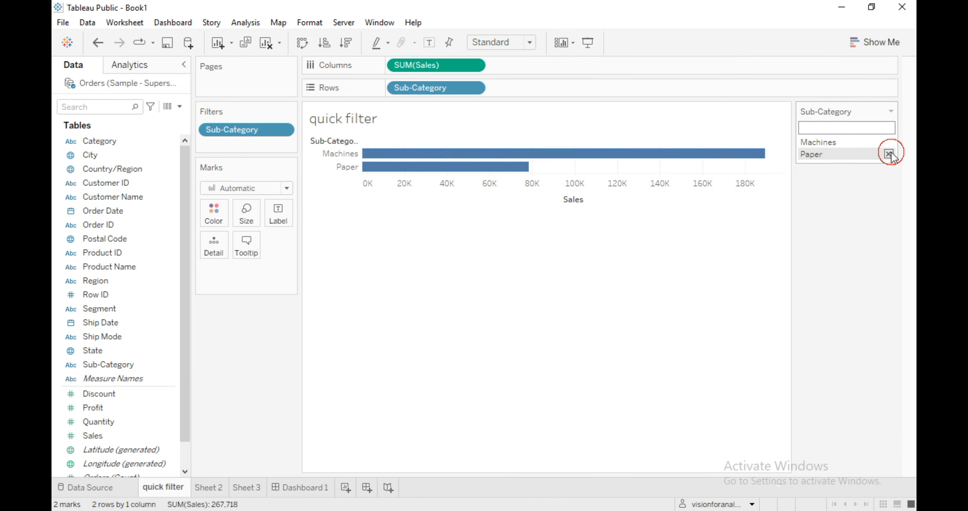
left_click(889, 153)
left_click(889, 142)
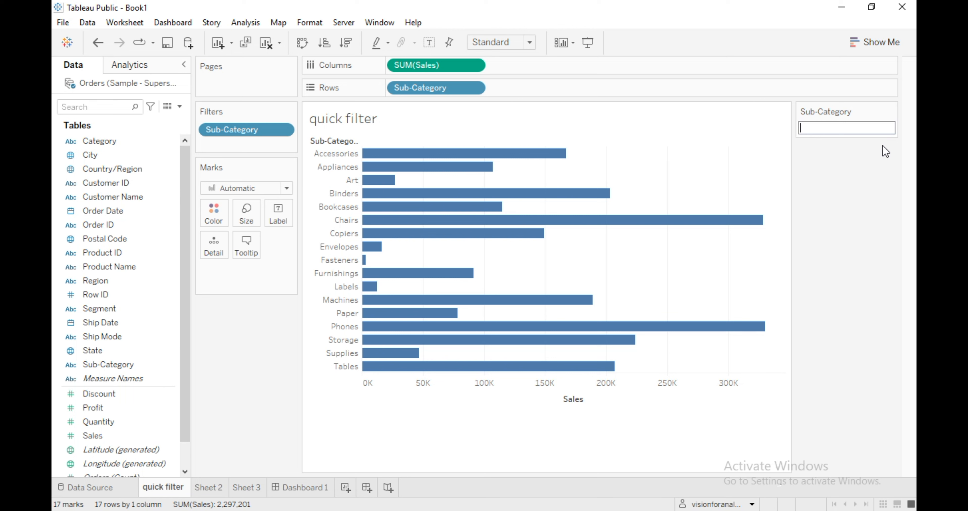
Search the Sub-Category custom list filter for "ar" and add Art to the selected values.
left_click(814, 128)
type("ar")
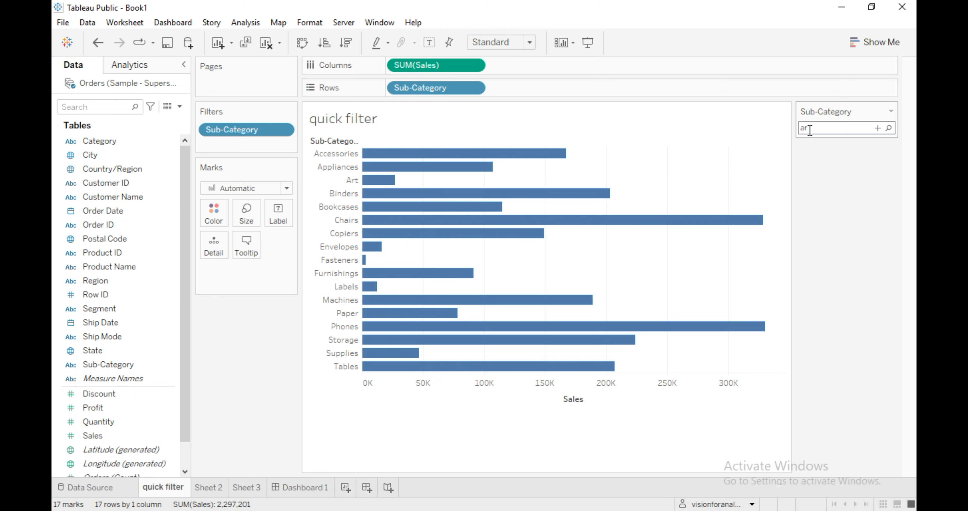
left_click(890, 128)
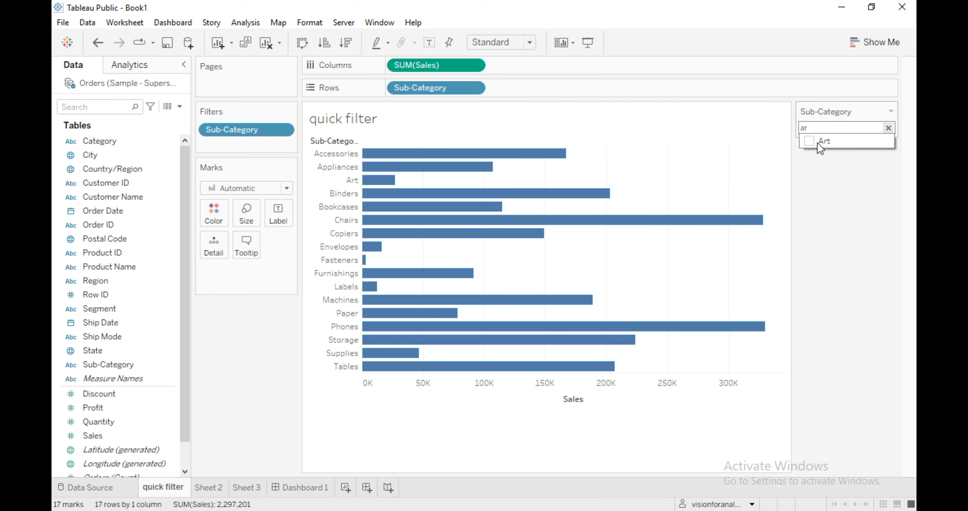
left_click(809, 142)
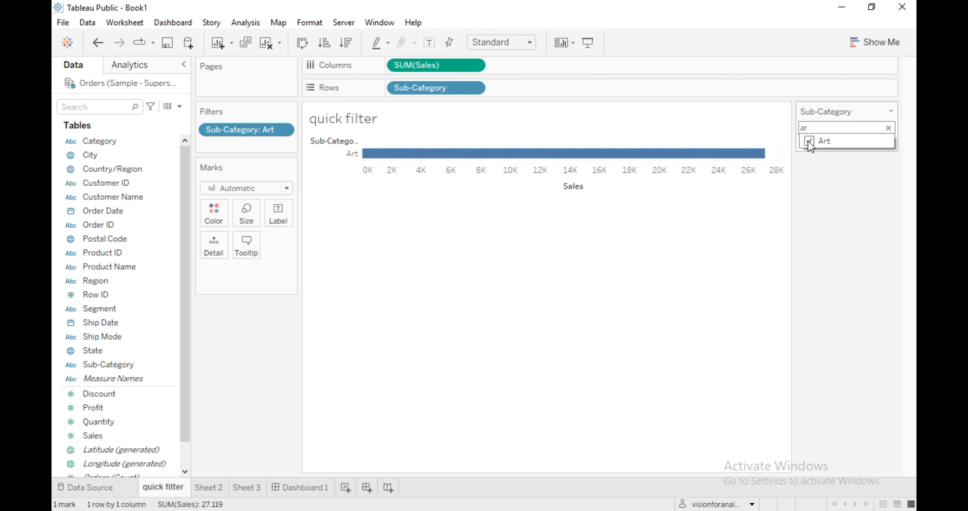
Search the Sub-Category custom list filter for "pa" and add Paper to the selected values.
left_click(836, 127)
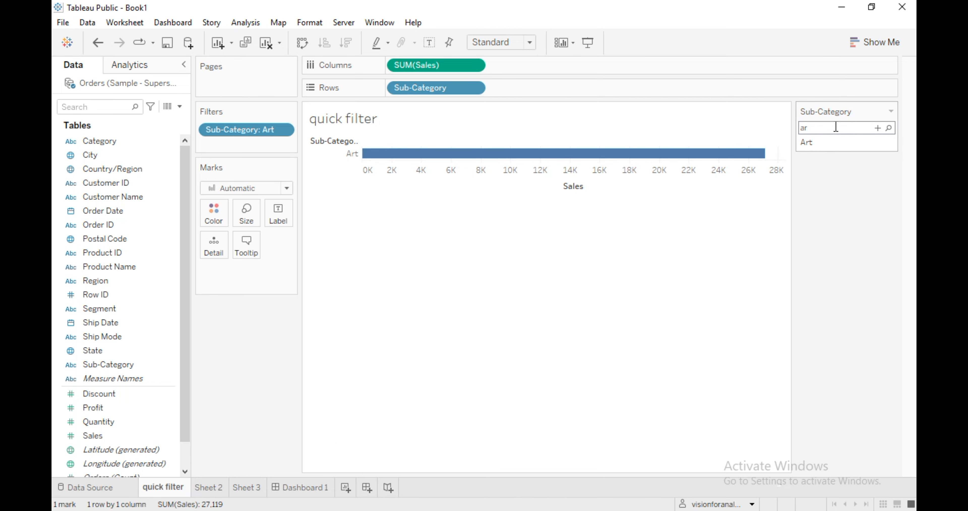
key("BackSpace")
key("BackSpace")
type("pa")
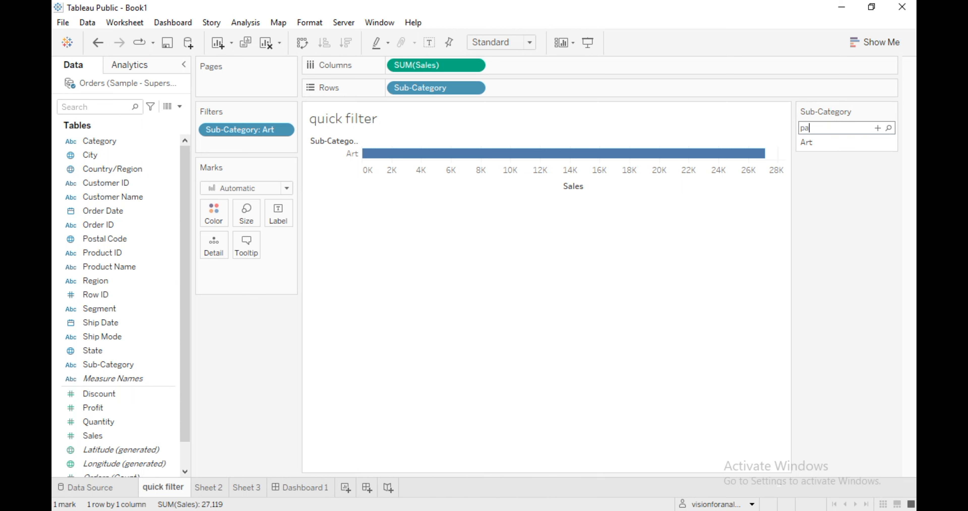
left_click(890, 128)
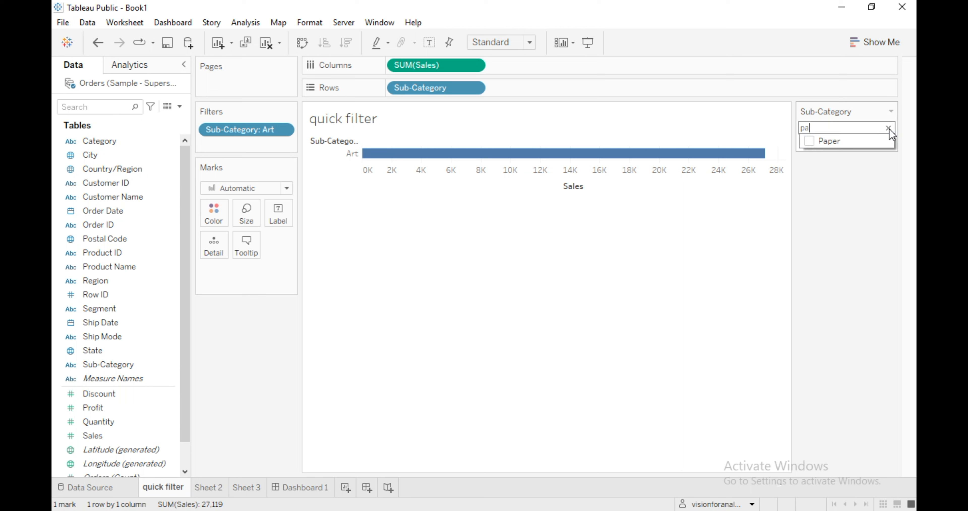
left_click(810, 142)
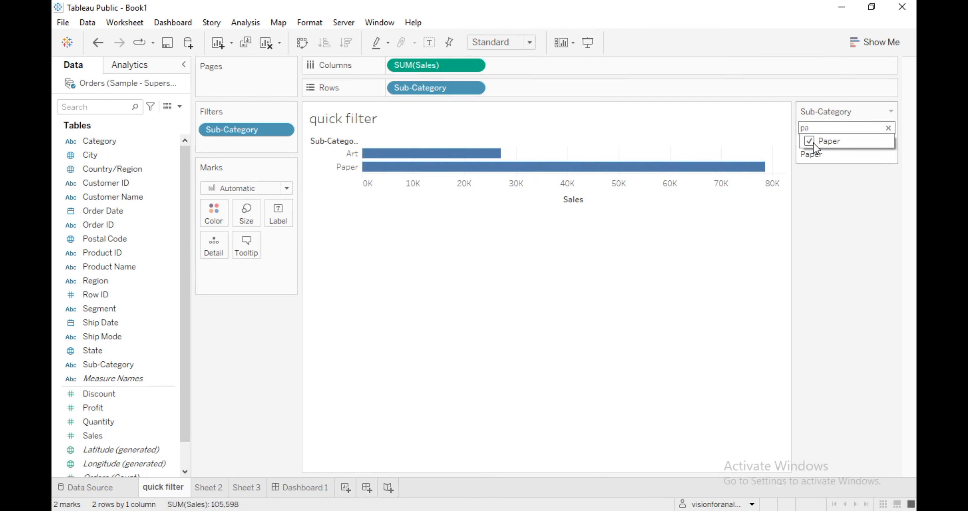
left_click(821, 127)
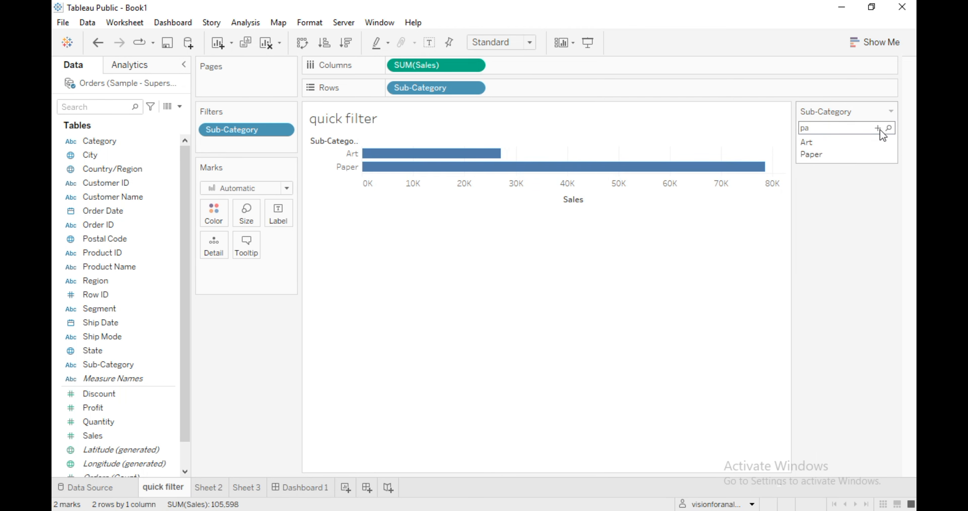
Change the Sub-Category filter card to Wildcard Match and filter the chart with the pattern "tab*".
left_click(891, 111)
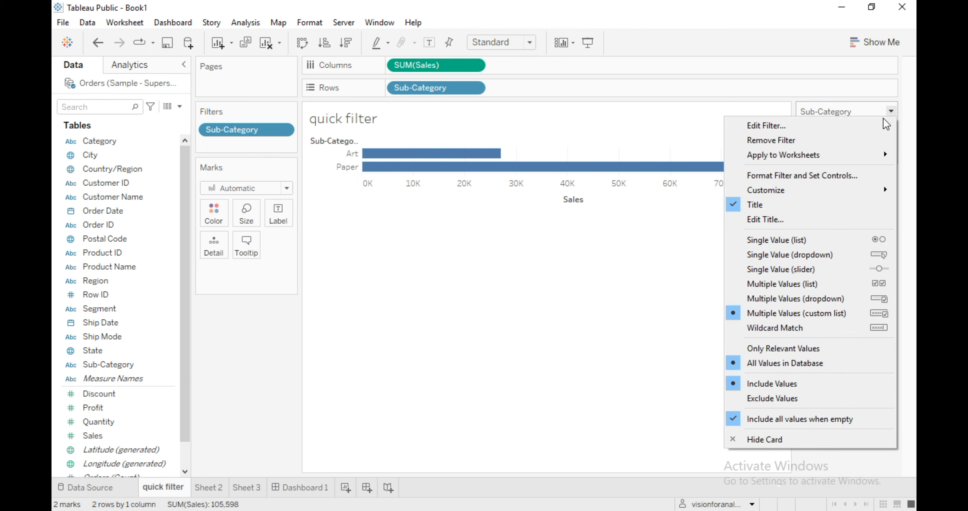
left_click(799, 327)
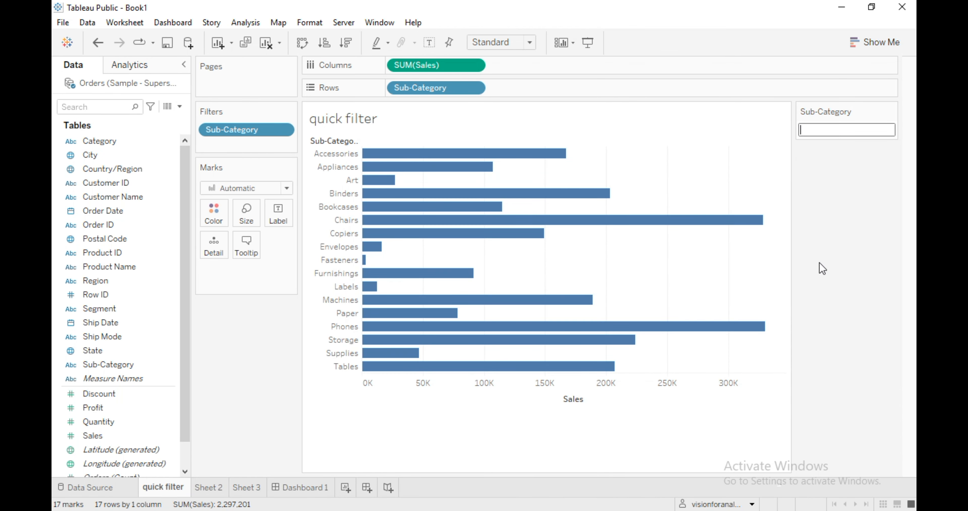
left_click(822, 131)
type("tab")
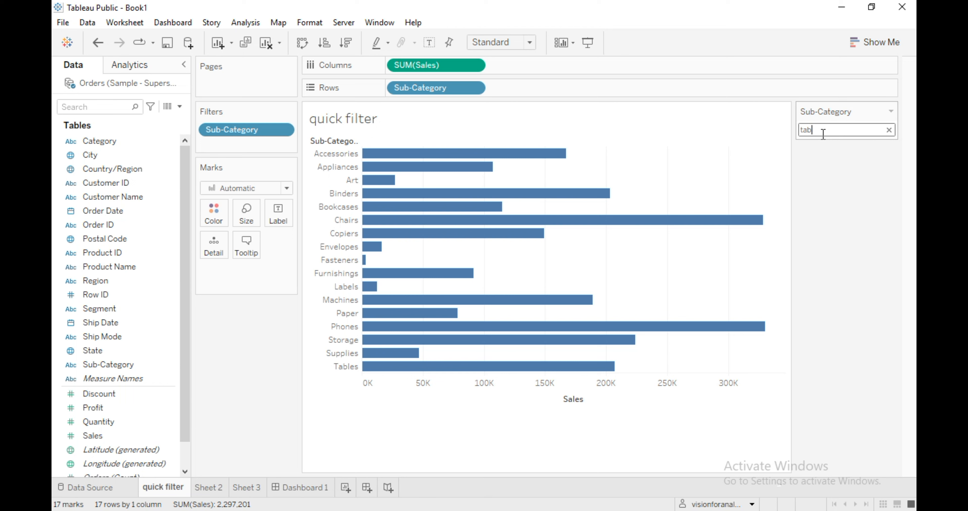
type("*")
key("Return")
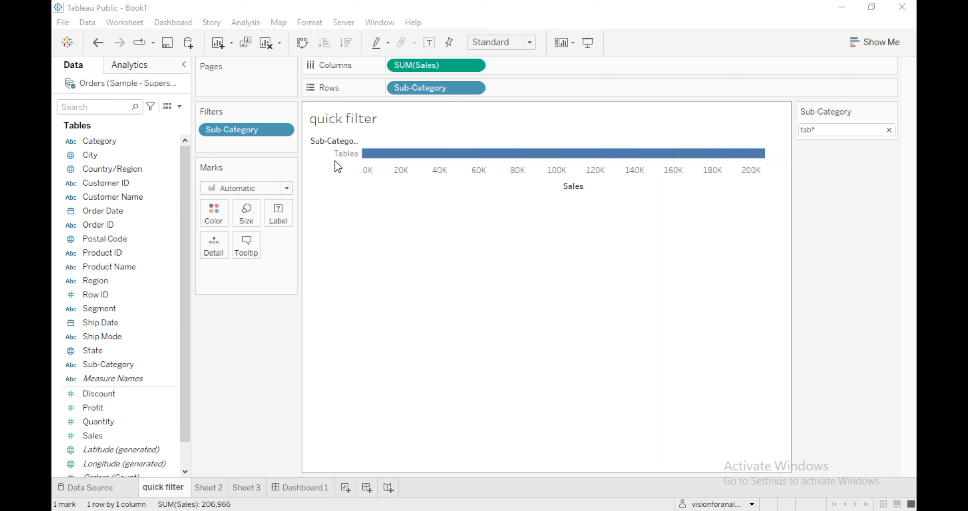
Replace the Sub-Category wildcard pattern with "bin*" and apply it to the chart.
left_click(824, 132)
key("BackSpace")
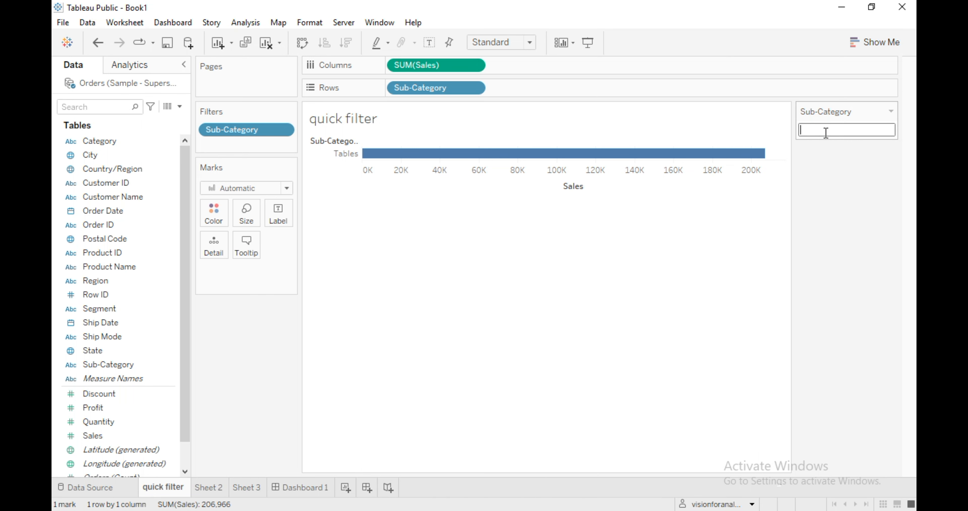
type("bin*")
key("Return")
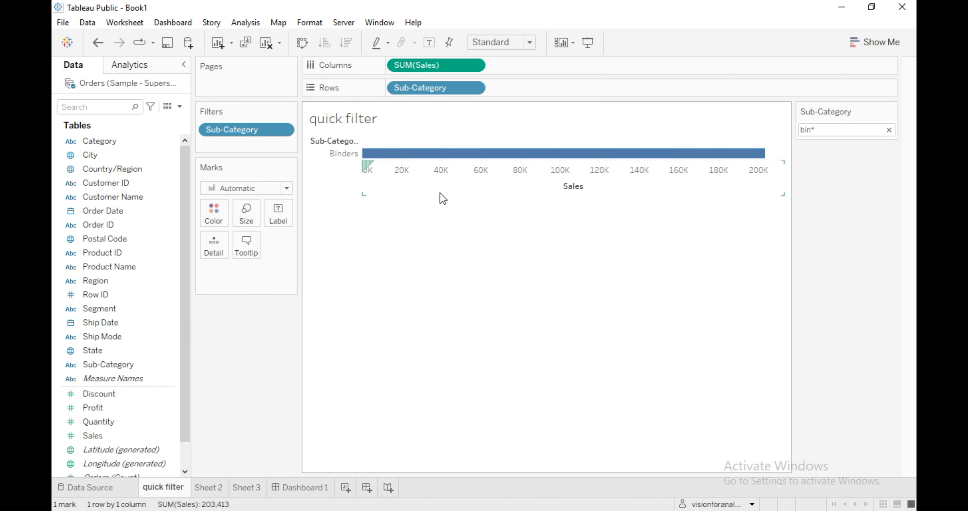
Set the Sub-Category wildcard pattern to "c*" to filter for sub-categories starting with that letter.
left_click(822, 129)
key("BackSpace")
key("BackSpace")
key("BackSpace")
key("BackSpace")
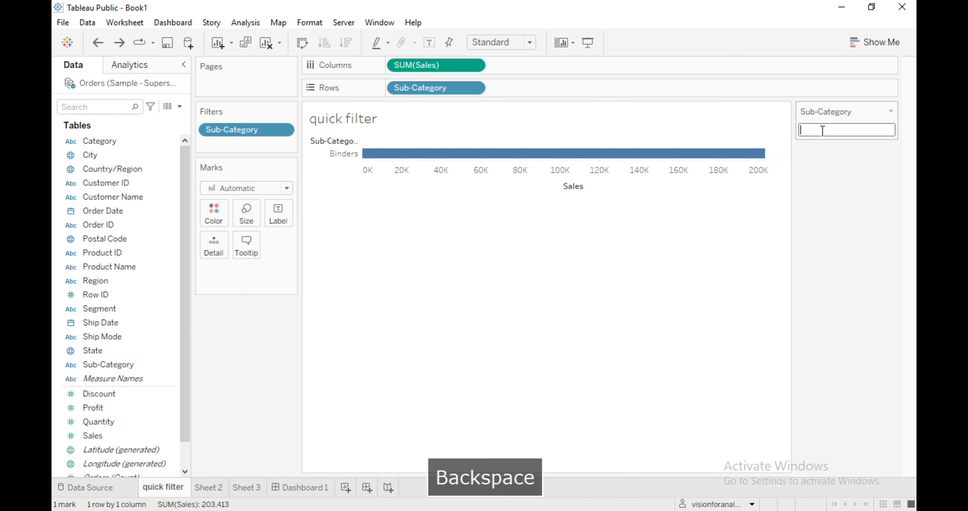
type("c*")
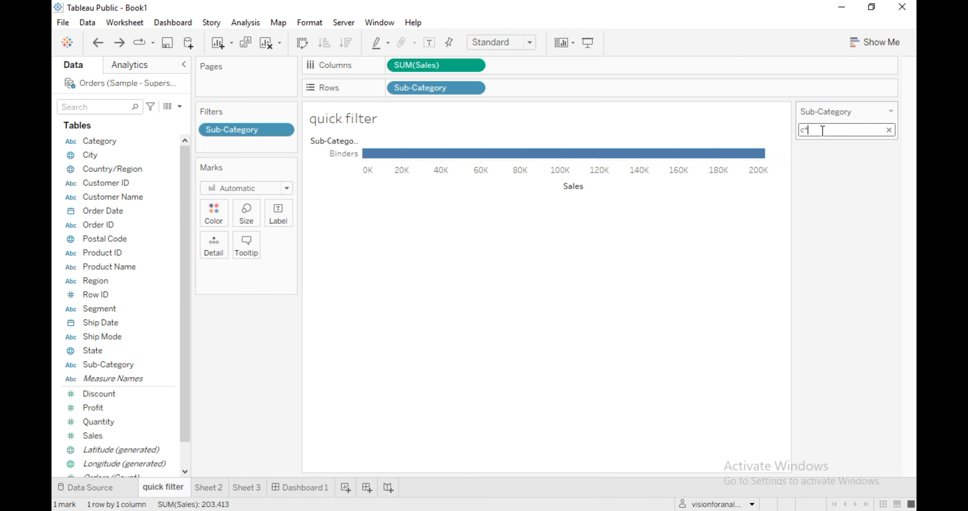
key("Return")
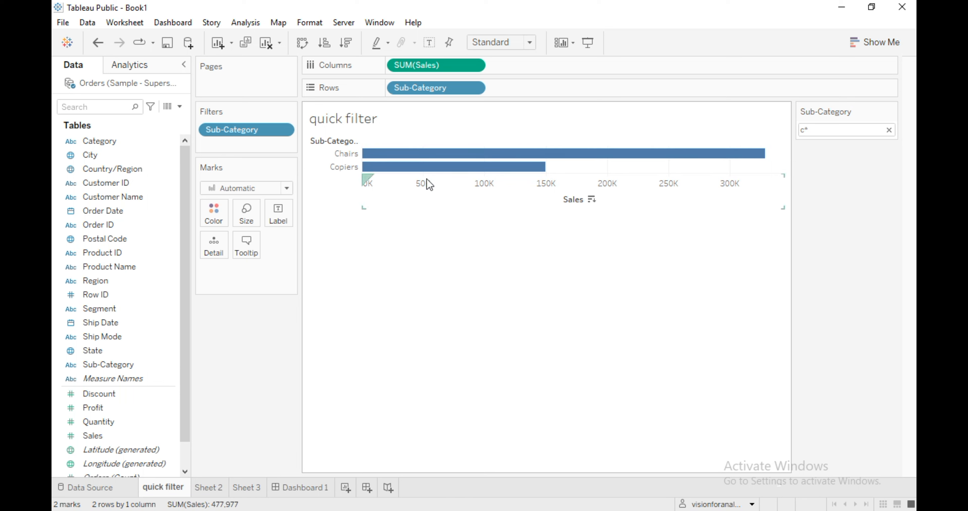